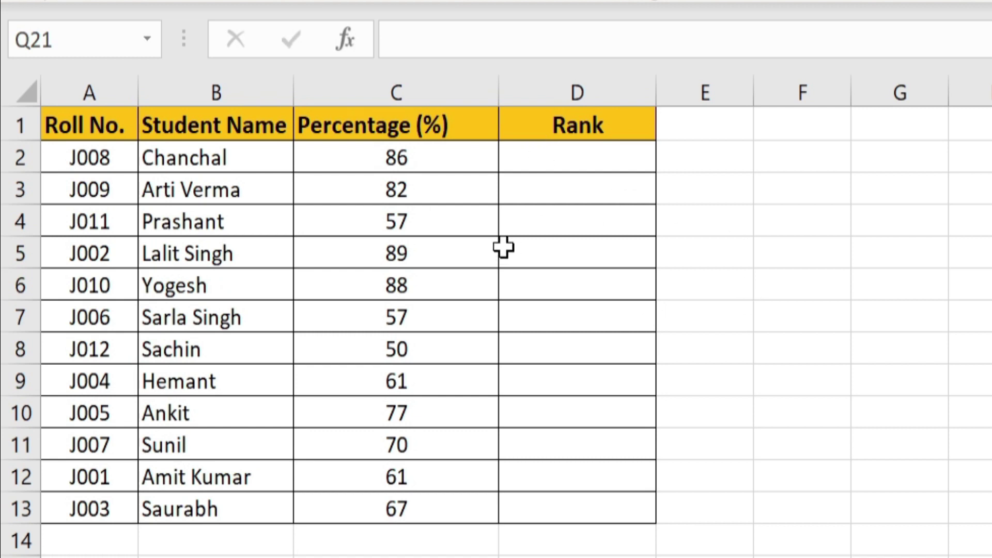
Step: Begin =RANK(C2, in D2, taking C2's percentage as the number to rank
click(592, 158)
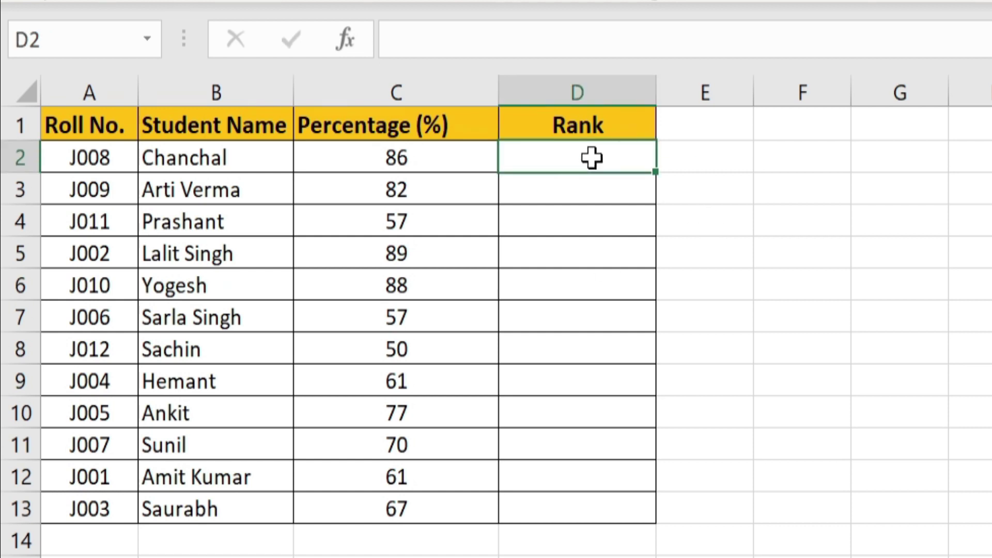
text(=ran)
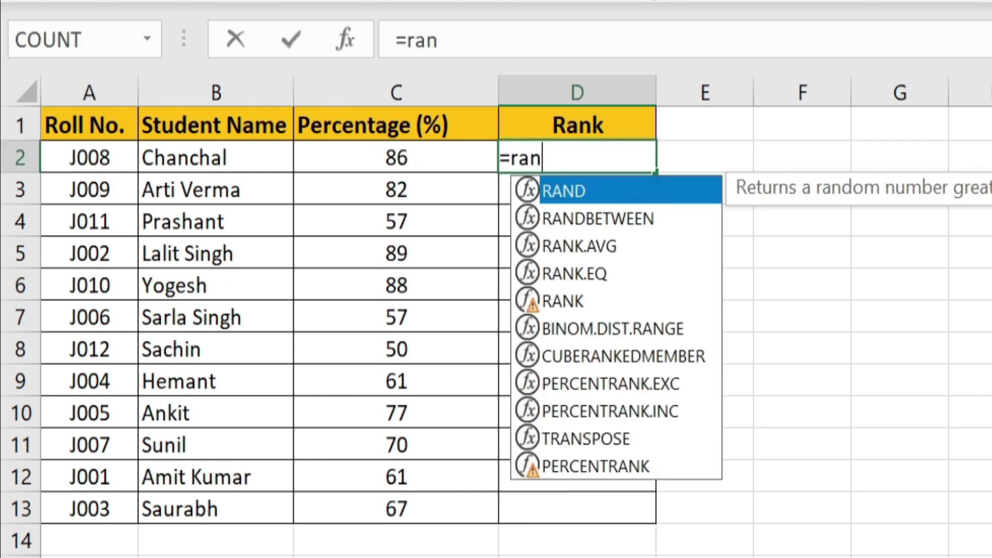
double_click(574, 304)
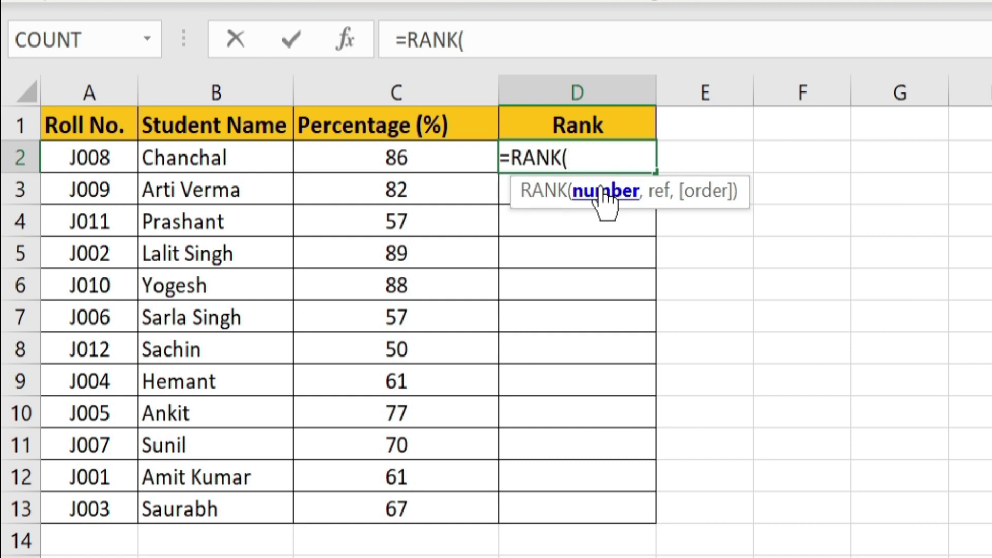
click(448, 156)
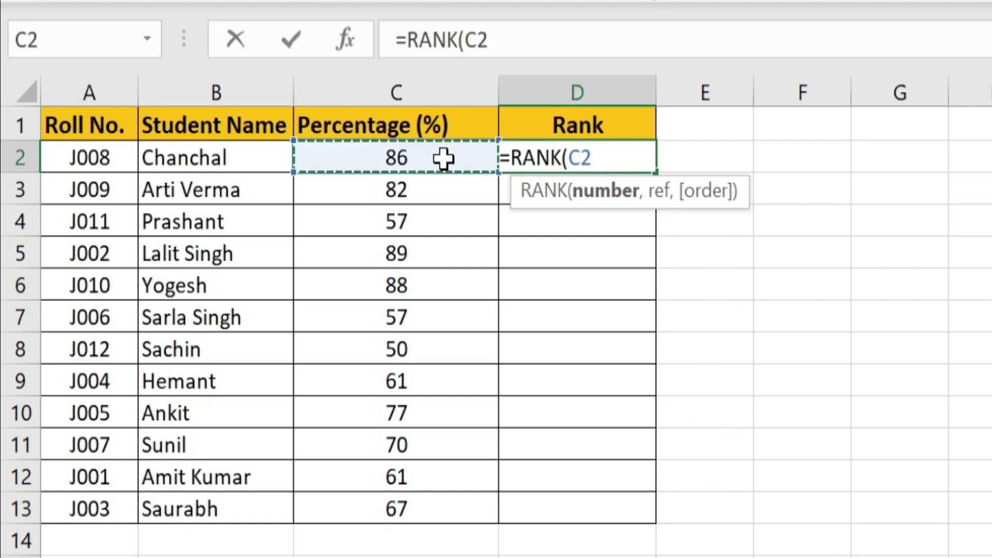
text(,)
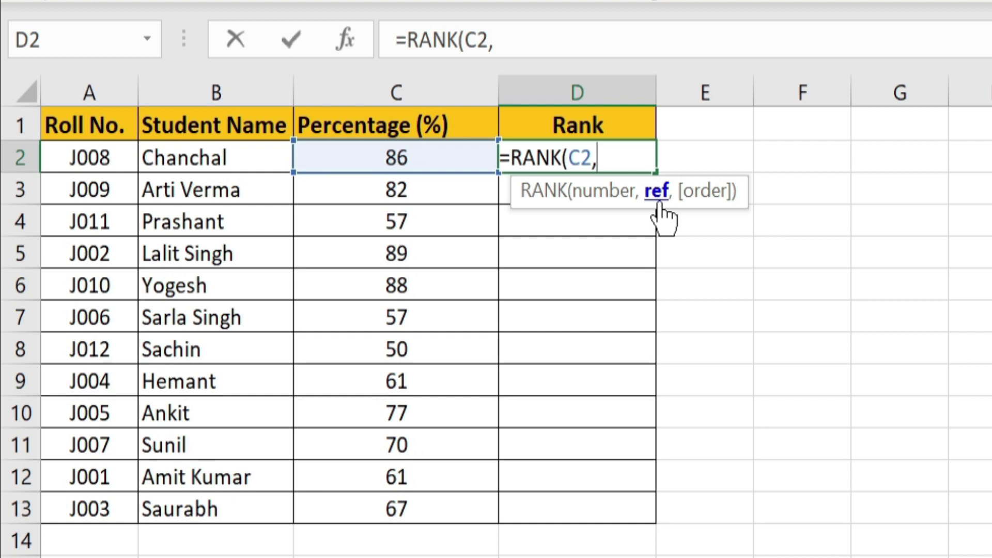
Step: Add C2:C13 as the ranking range and make it absolute as $C$2:$C$13
drag(448, 159, 439, 514)
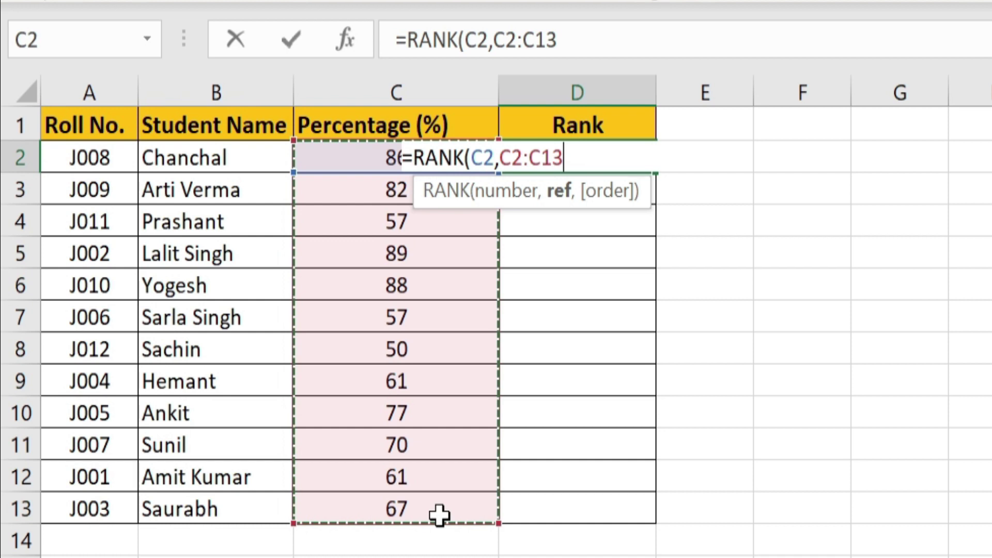
key(F4)
key(F4)
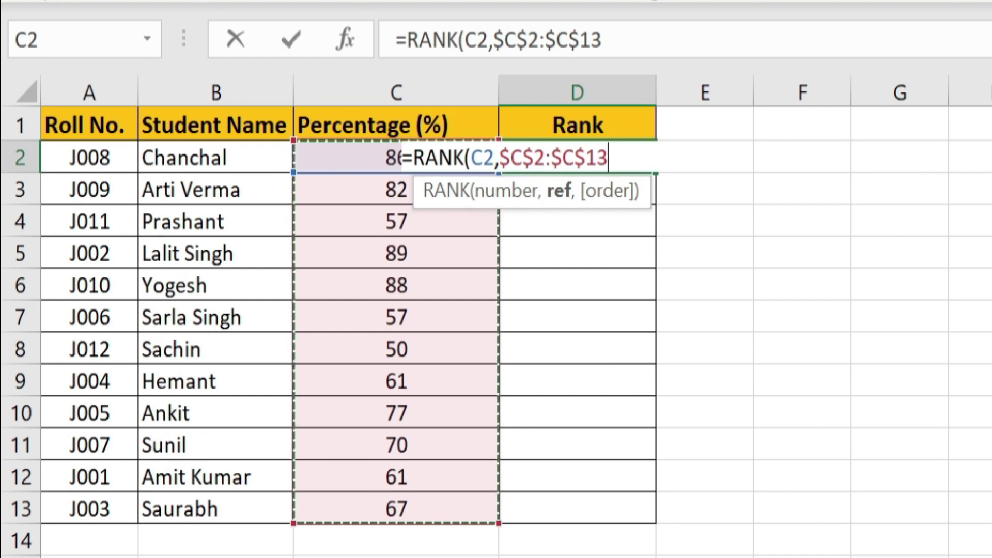
Step: Complete D2 as =RANK(C2,$C$2:$C$13,0) for descending order, giving rank 3
text(,)
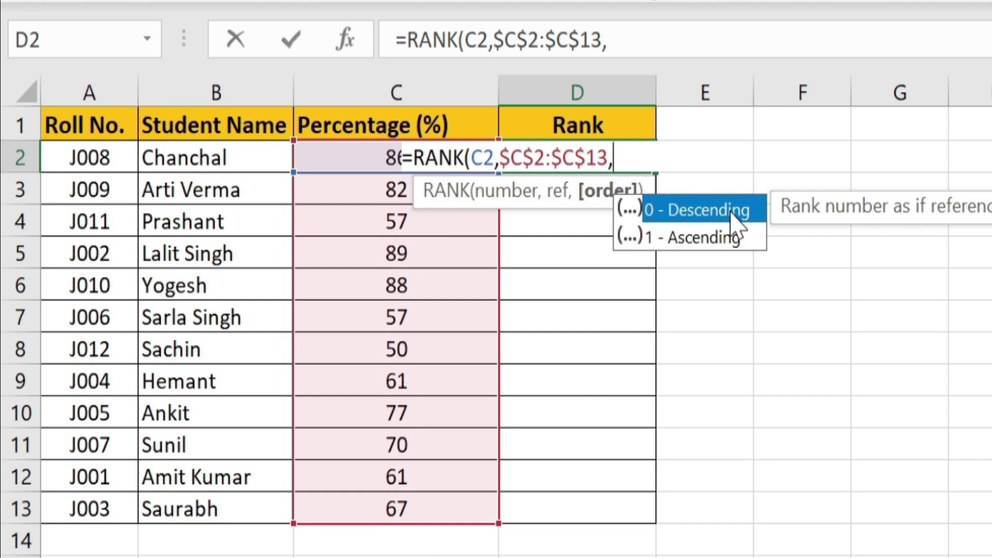
double_click(731, 211)
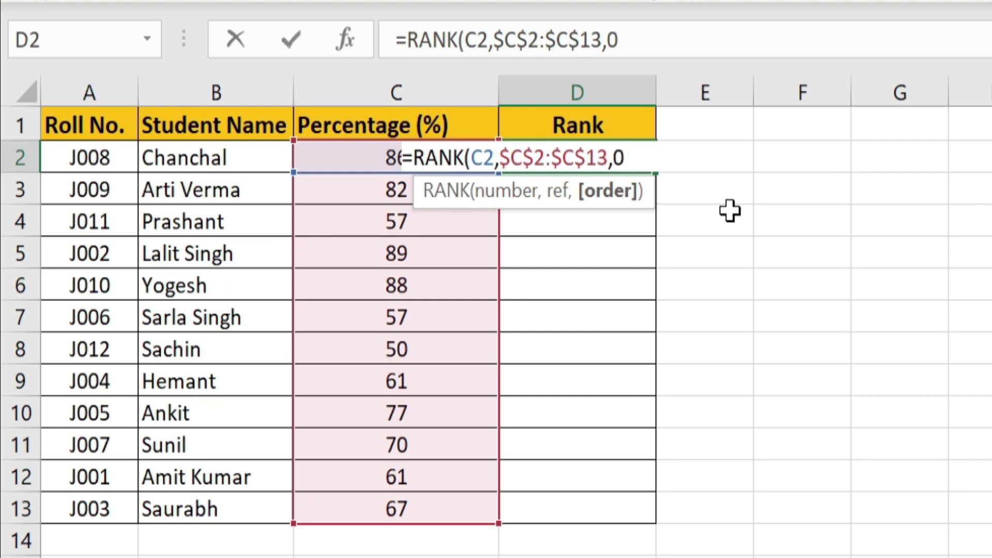
text())
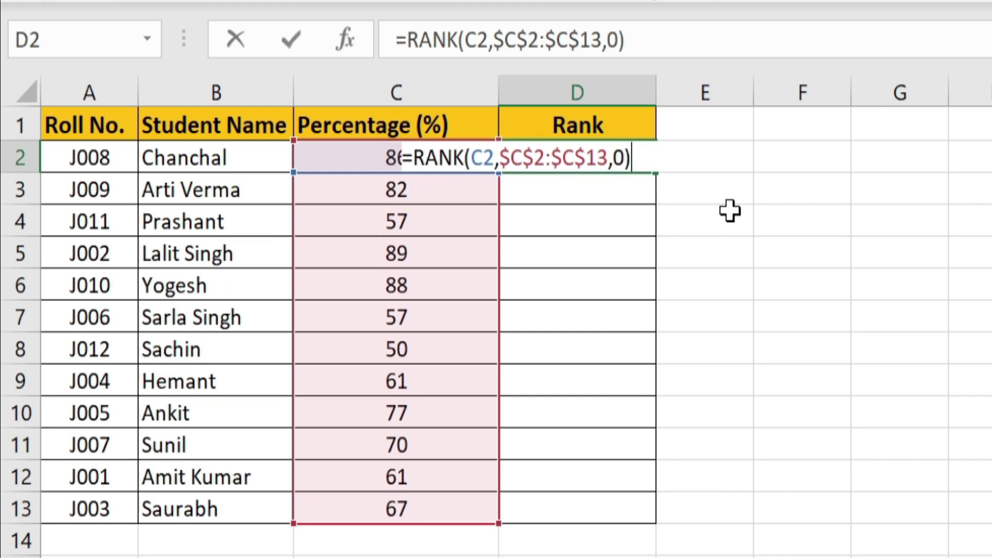
key(Return)
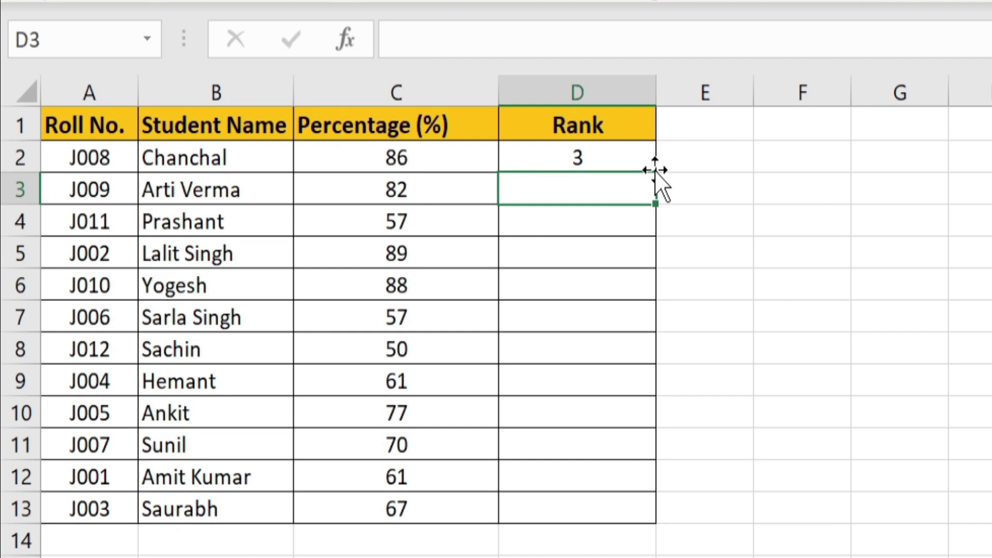
Step: Fill D2's RANK formula down to D13 so all twelve students get ranks
click(622, 154)
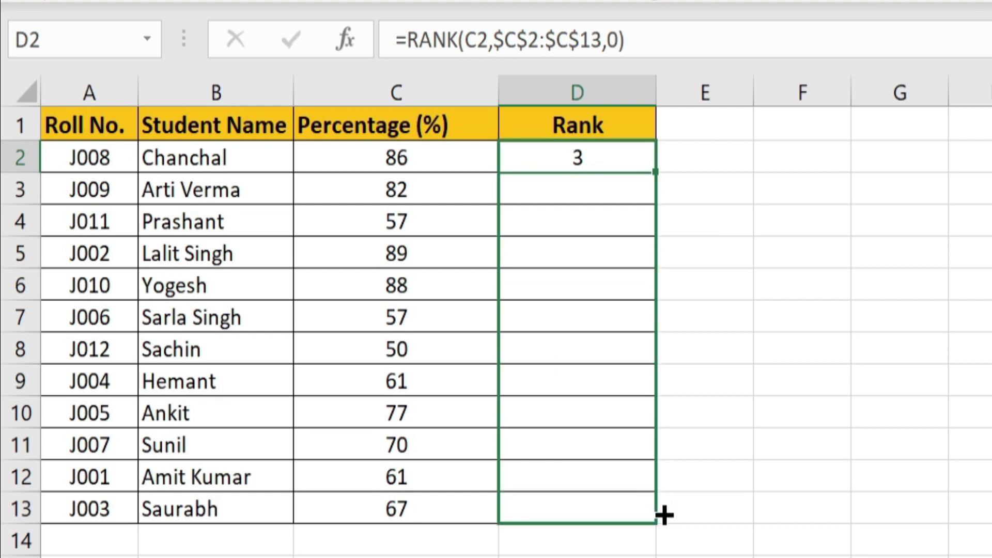
drag(651, 204, 665, 516)
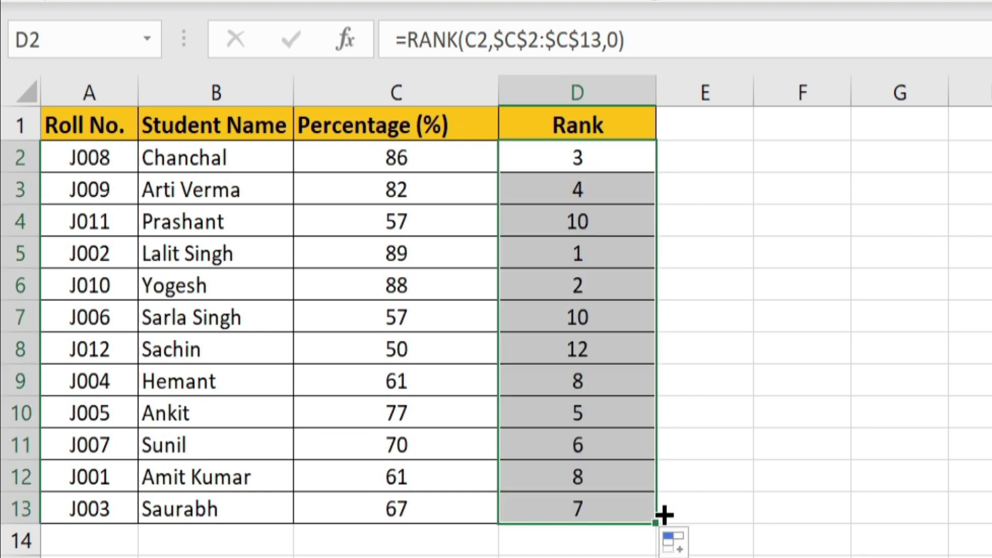
click(740, 500)
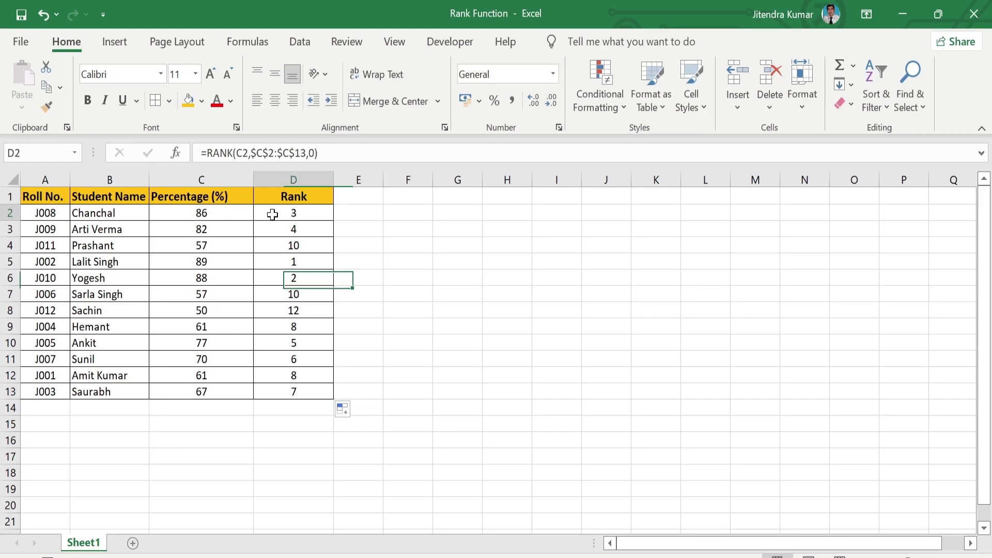
Step: Sort the ranks in D2:D13 from Sort & Filter, bringing up the Sort Warning
drag(288, 213, 288, 392)
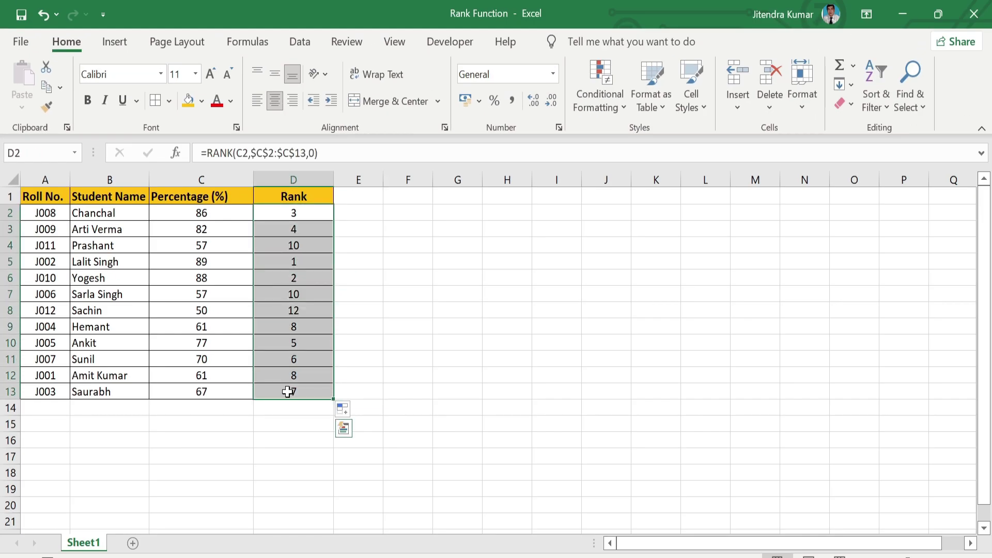
click(886, 107)
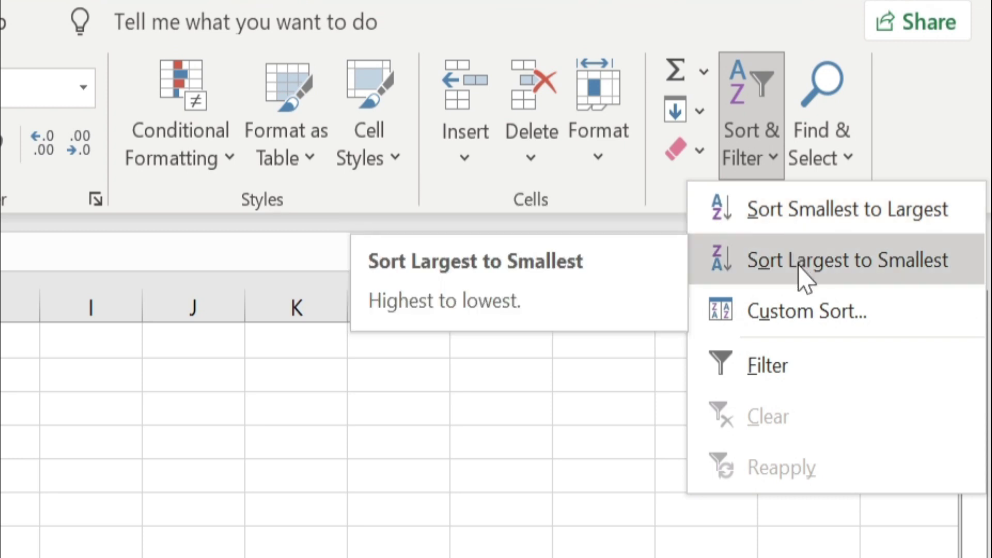
click(806, 221)
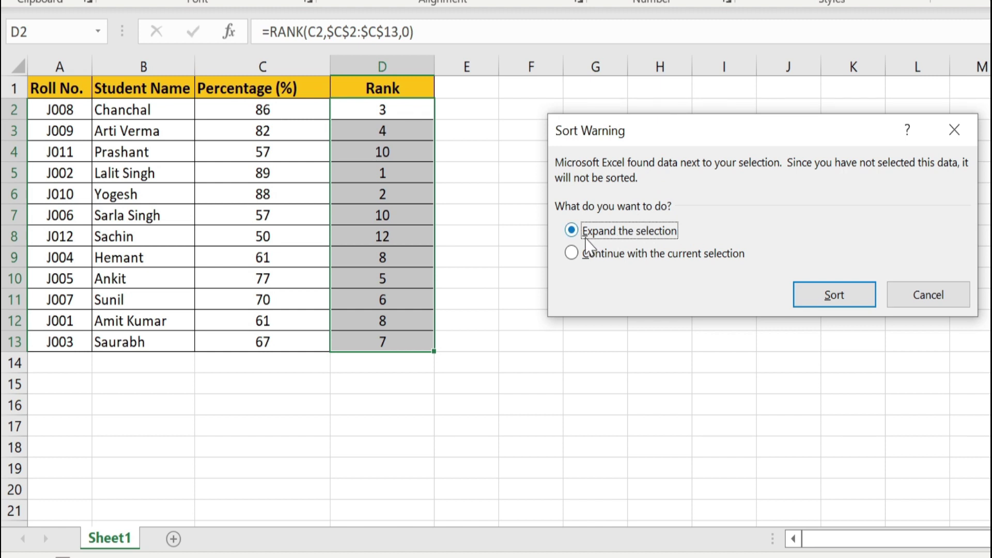
Step: Sort with Expand the selection so each student's row stays together when ordered by rank
click(866, 297)
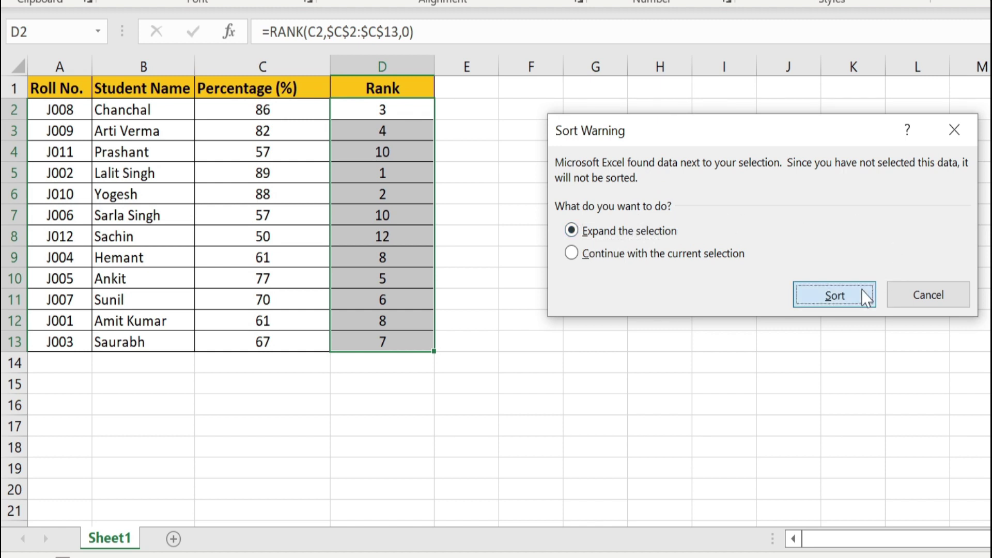